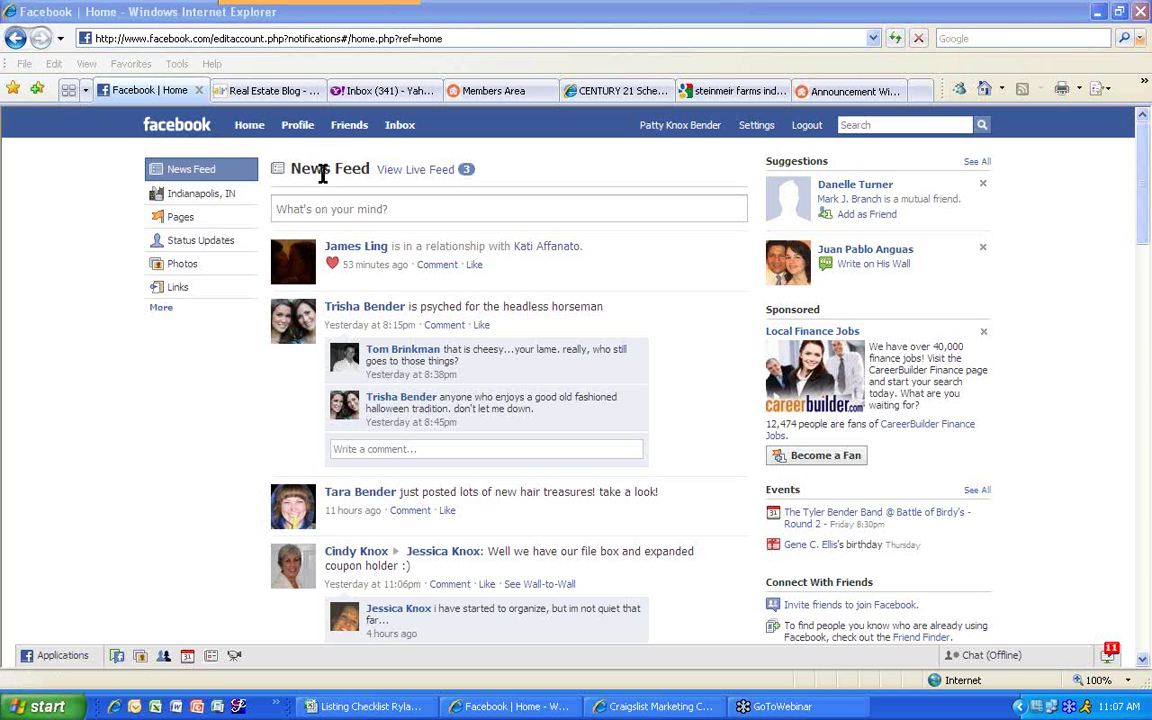
Switch to the Live Feed and back to News Feed, then go to Account Settings
click(412, 172)
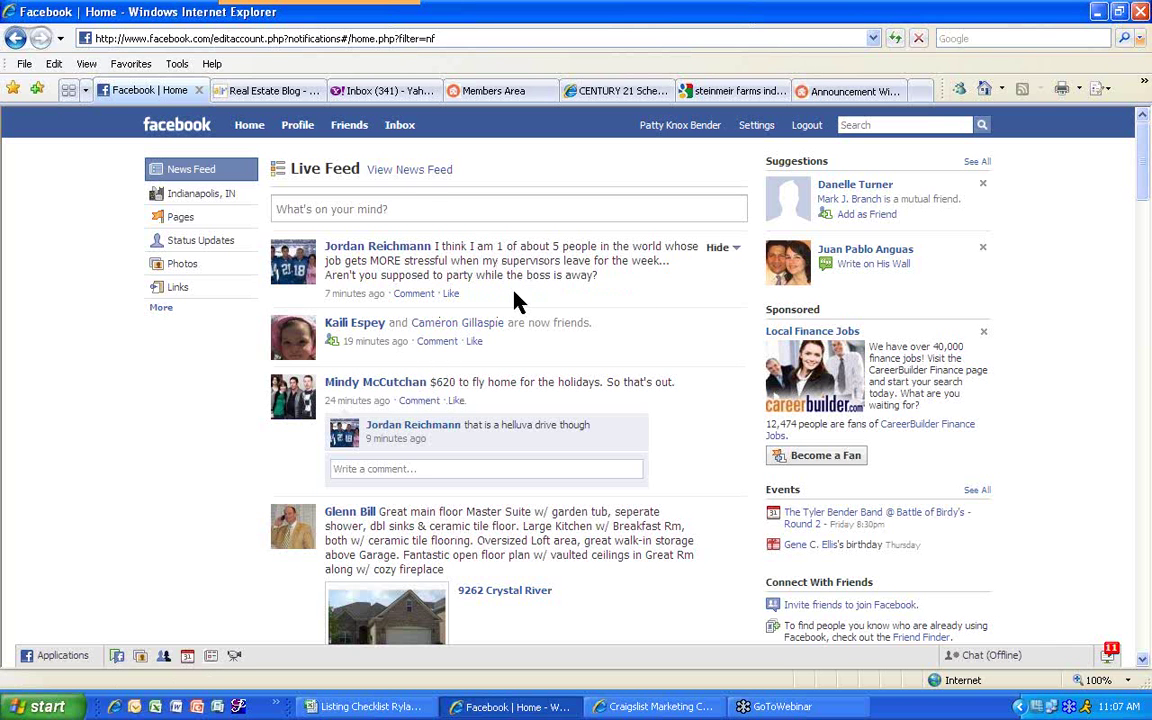
click(408, 176)
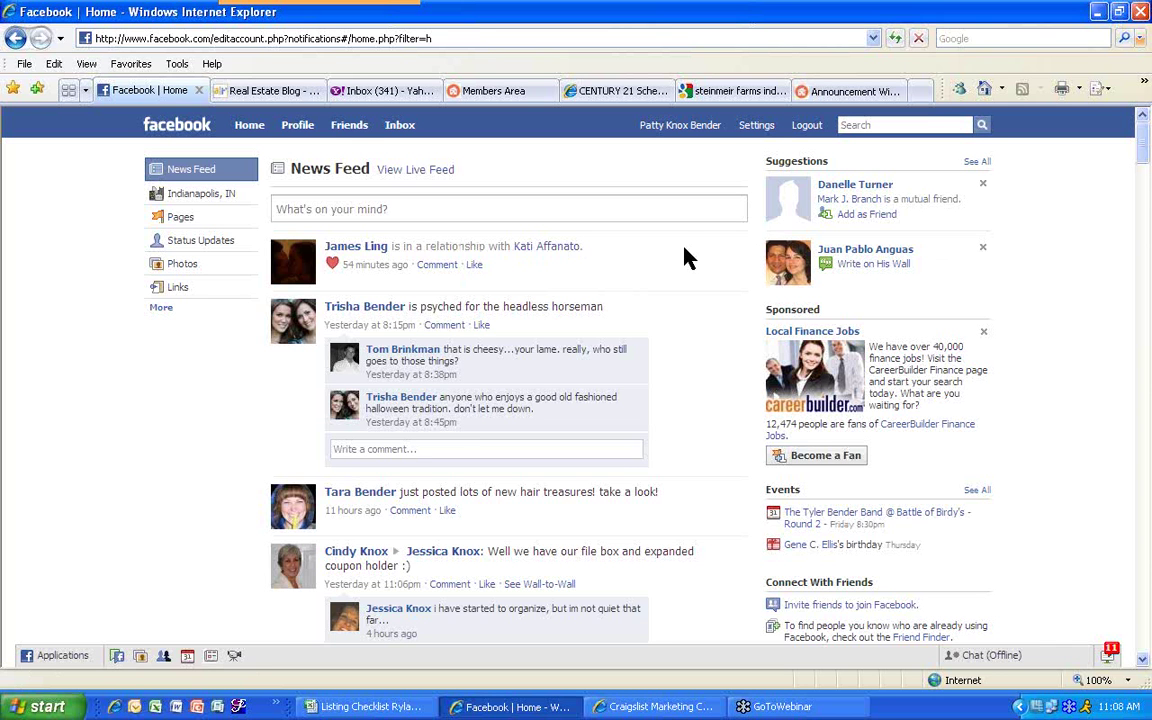
mouse_move(686, 256)
mouse_move(752, 134)
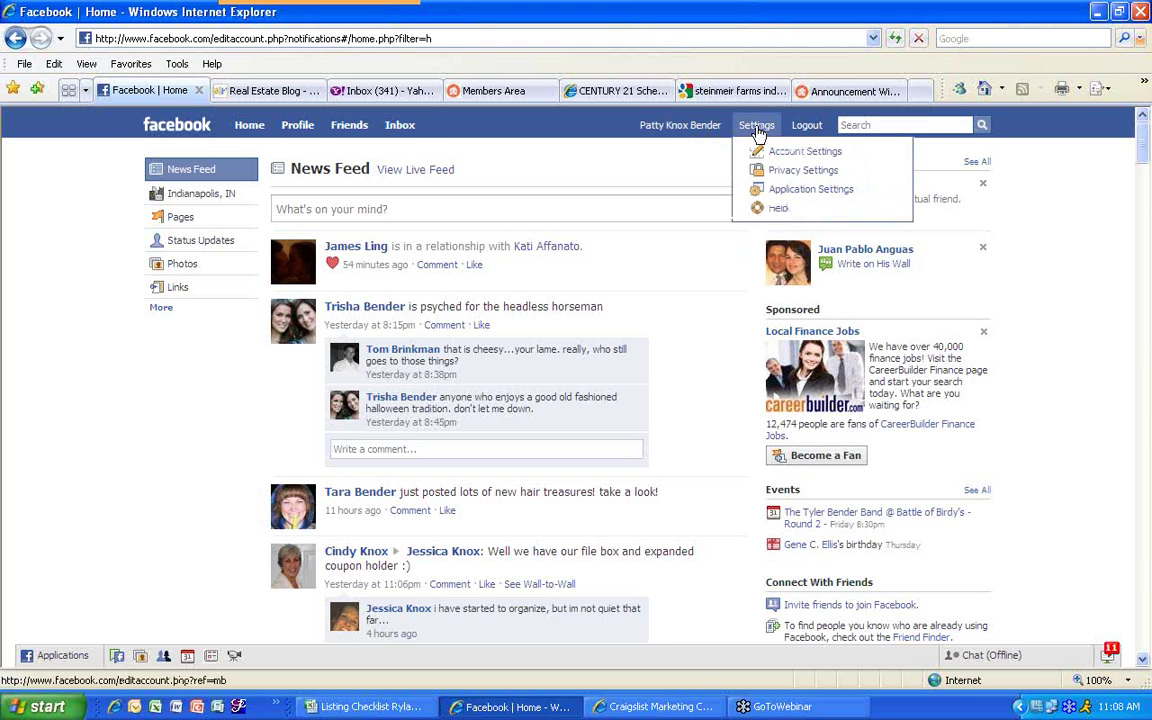
click(757, 127)
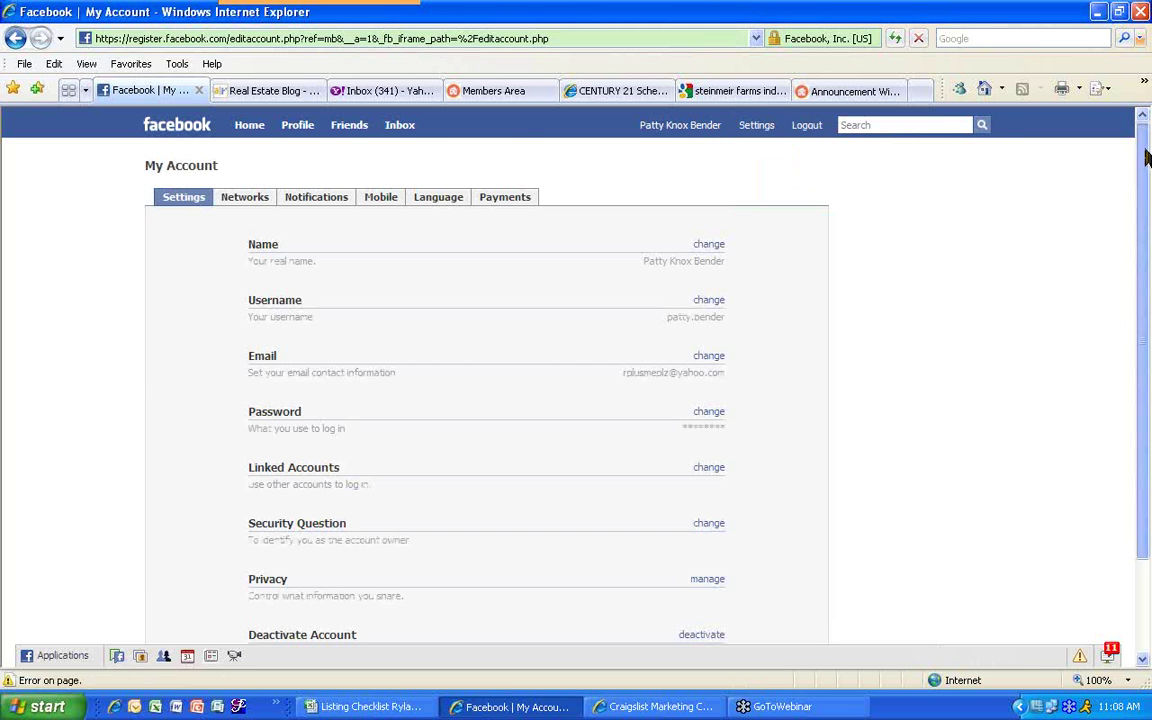
scroll(760, 175, down, 1)
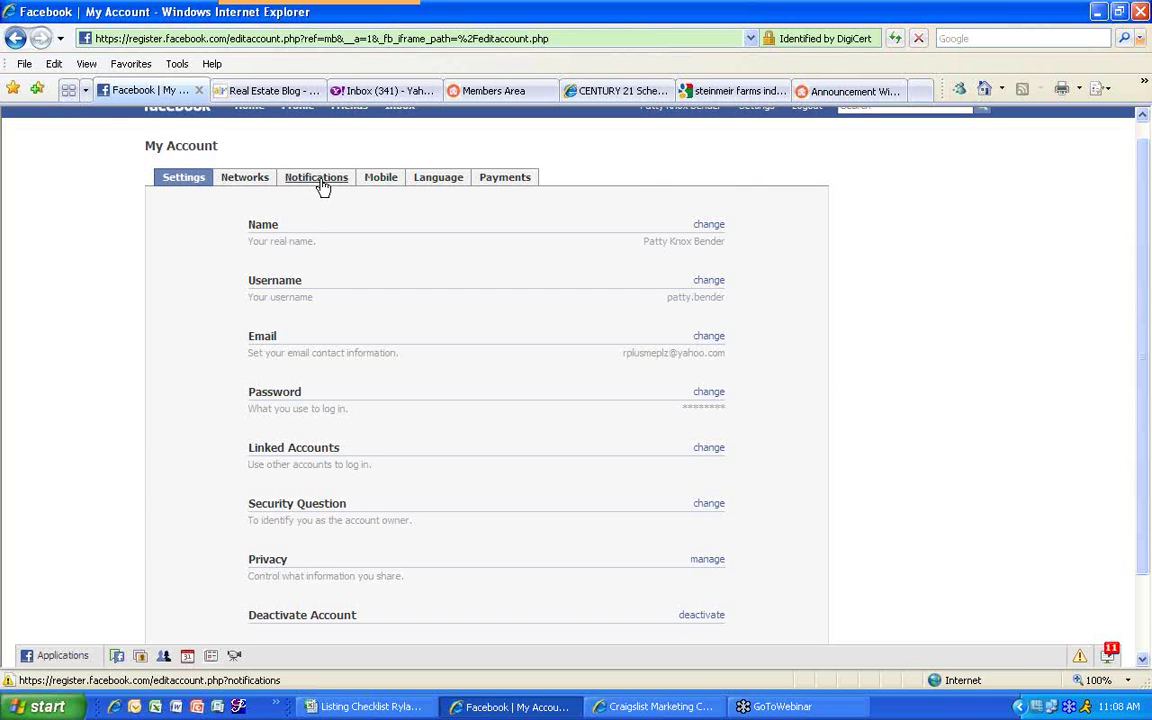
On the Notifications tab, toggle the six Facebook Email checkboxes
click(318, 180)
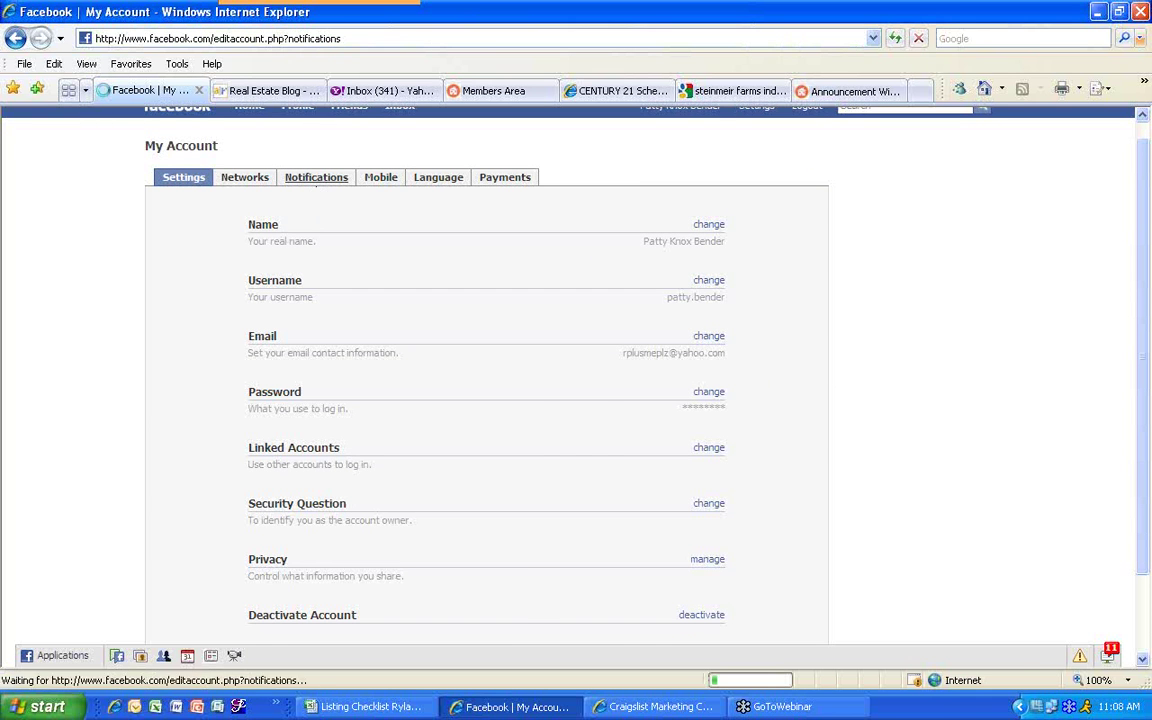
mouse_move(1146, 200)
mouse_down()
mouse_move(1143, 240)
mouse_move(1143, 216)
mouse_up()
click(547, 299)
click(547, 323)
click(547, 348)
click(547, 372)
click(547, 397)
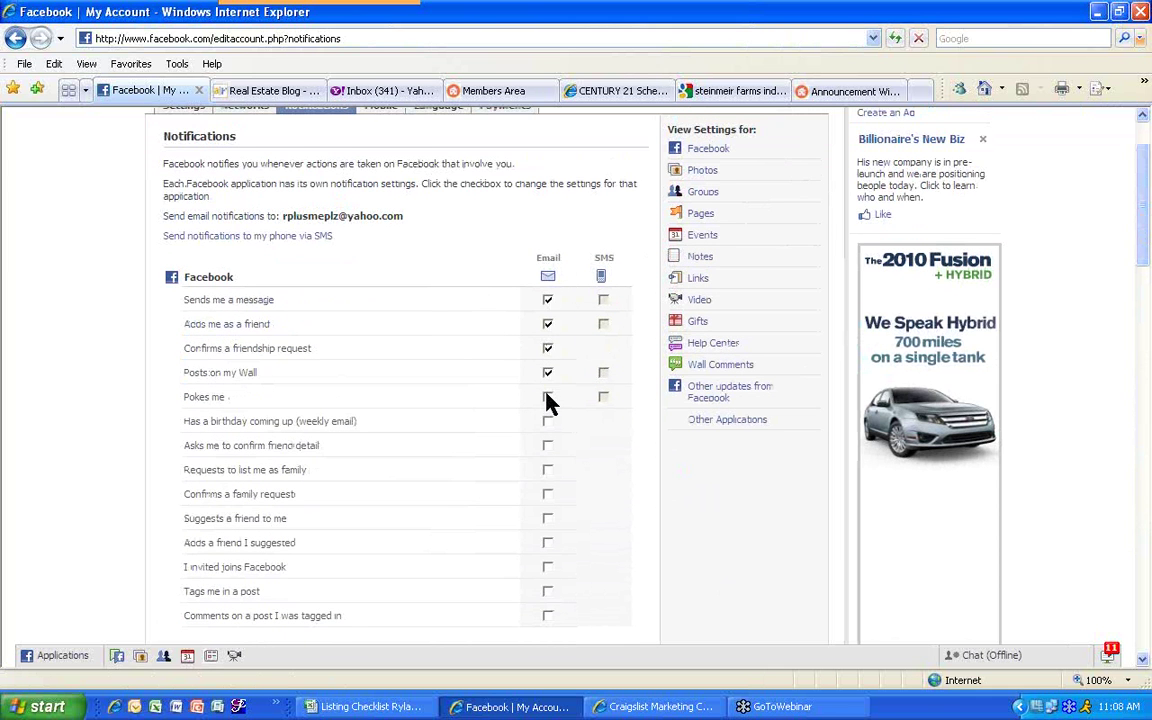
click(547, 421)
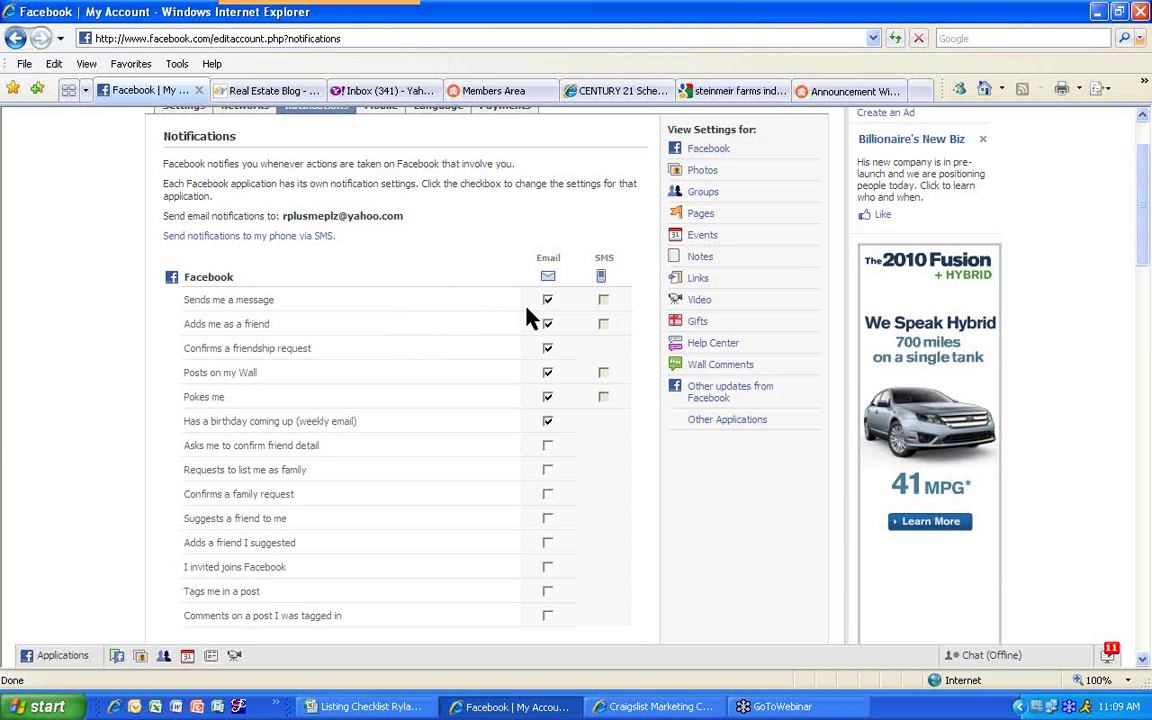
Turn off emails for friend adds, confirmed friendships, Wall posts and pokes
click(547, 323)
click(547, 348)
click(547, 372)
click(547, 397)
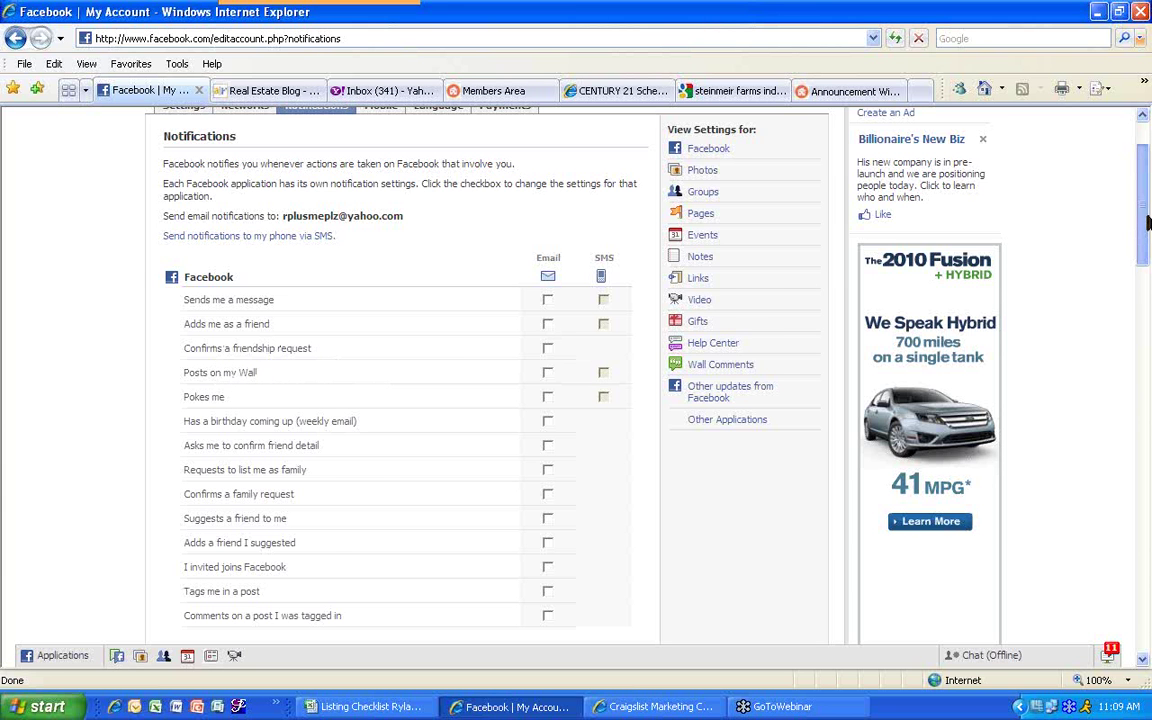
scroll(1148, 233, down, 1)
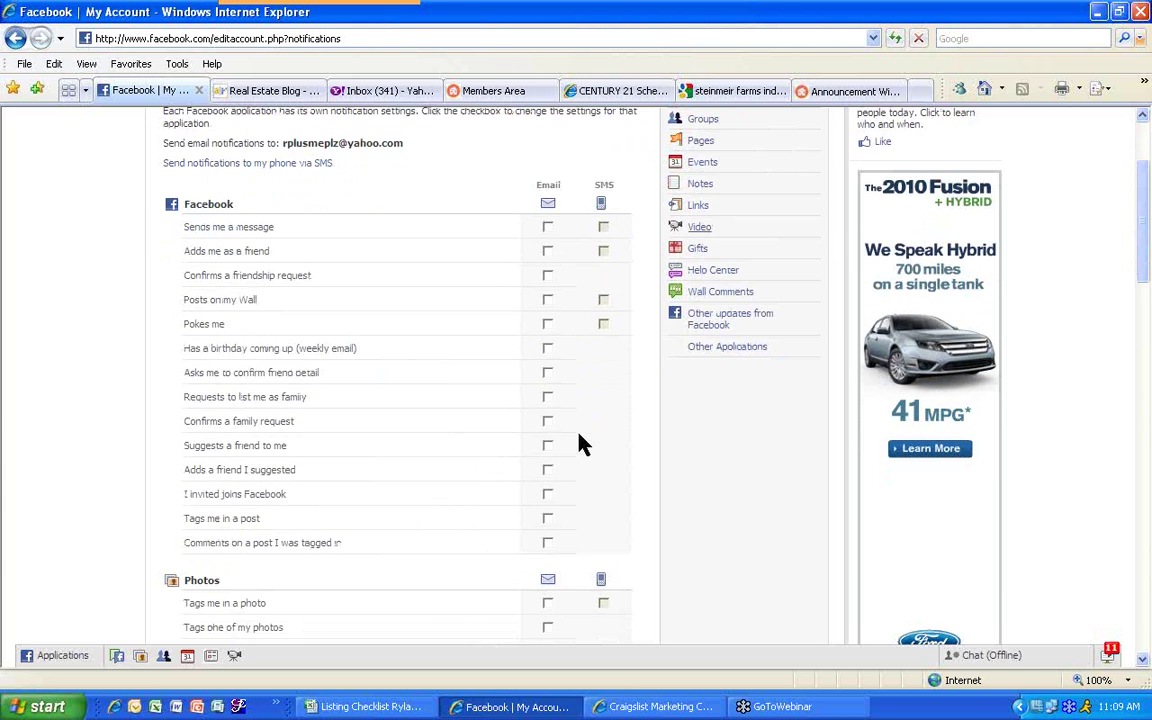
drag(1144, 185, 1148, 282)
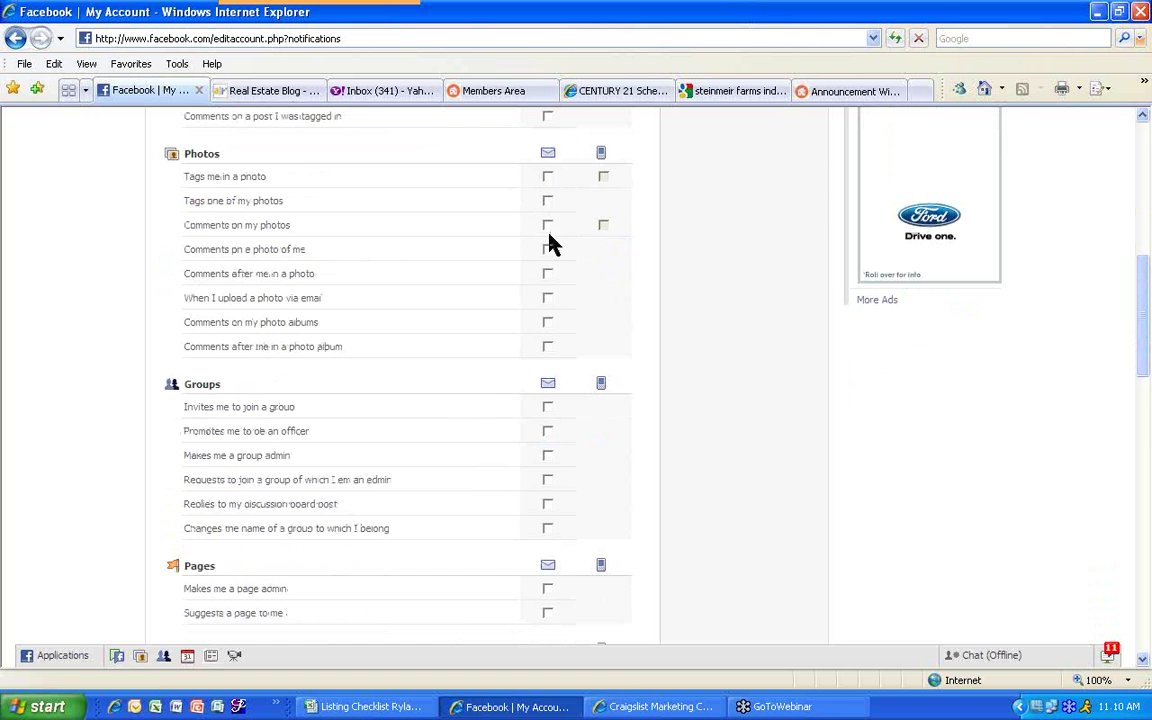
scroll(1148, 280, down, 4)
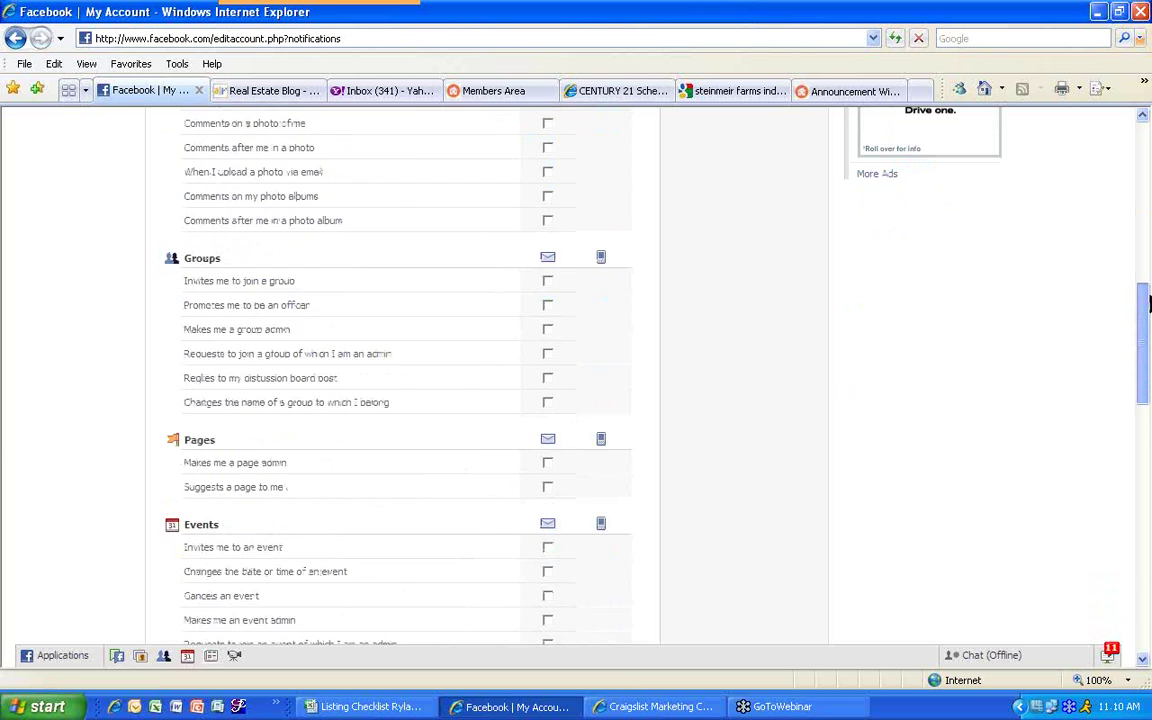
drag(1148, 366, 1150, 137)
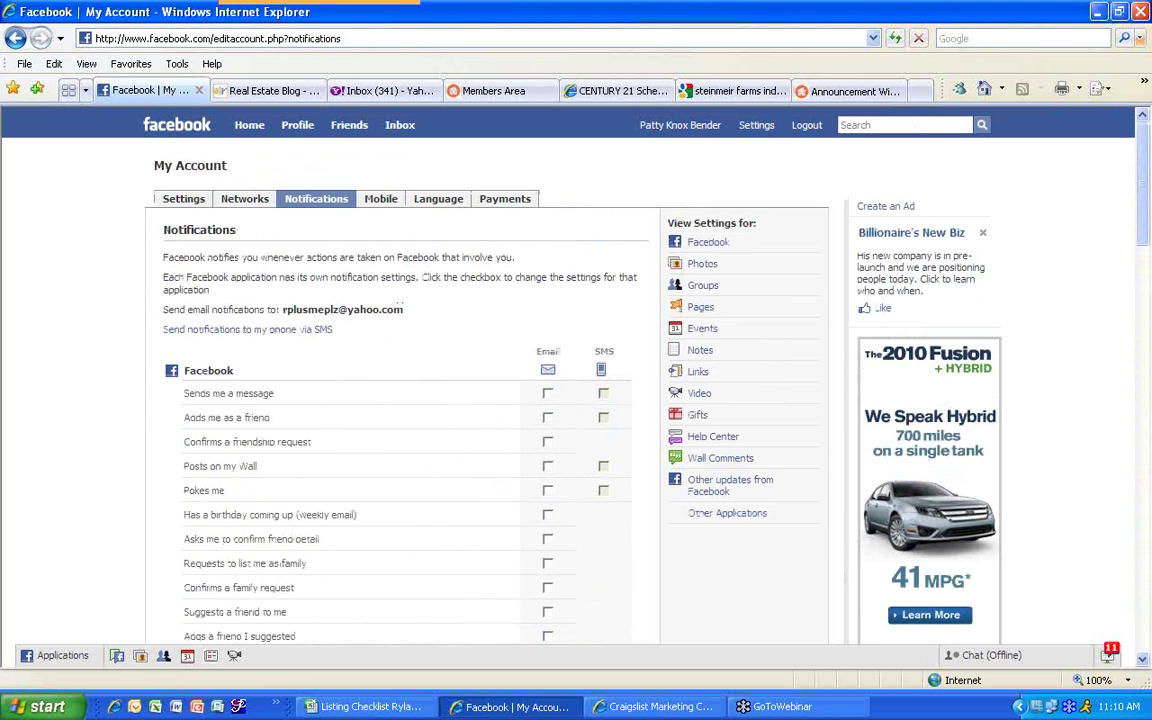
click(184, 200)
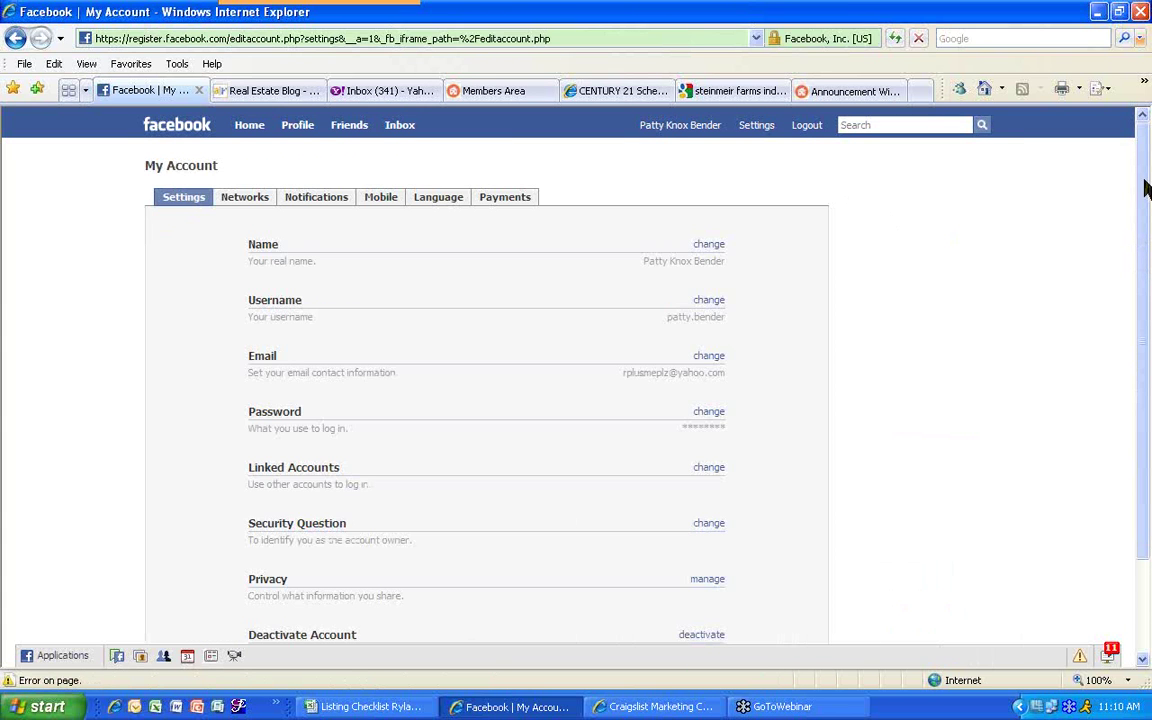
Choose manage next to Privacy on the Settings tab
scroll(1147, 193, down, 2)
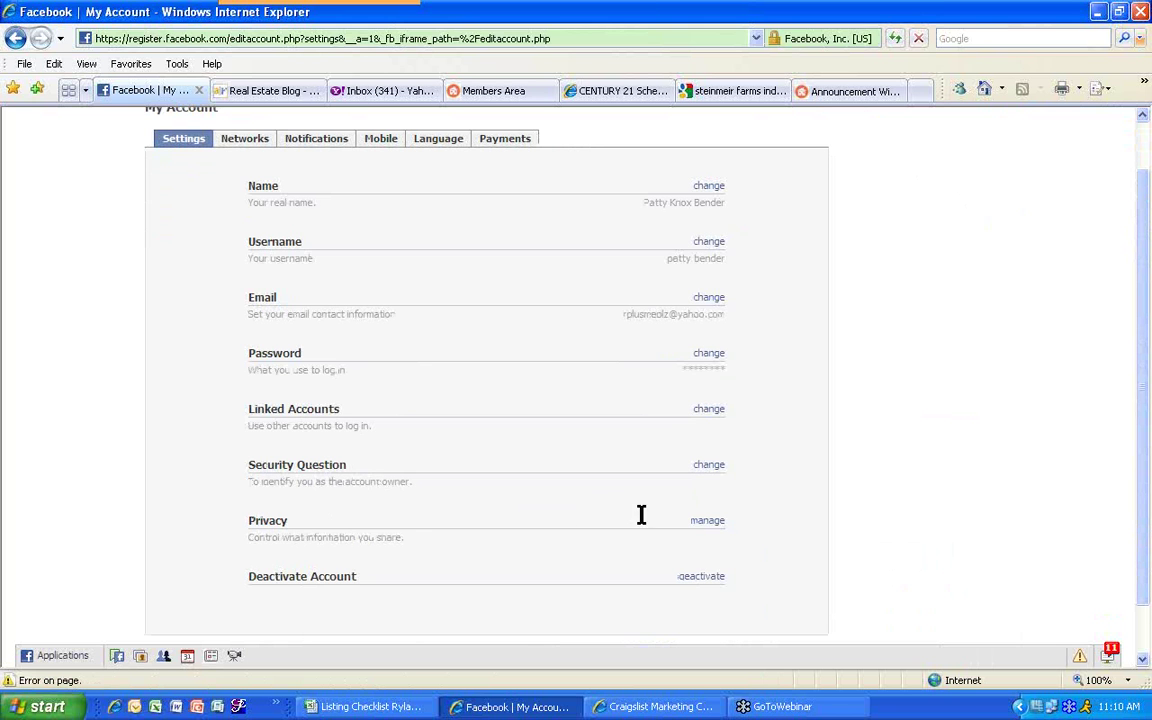
click(698, 520)
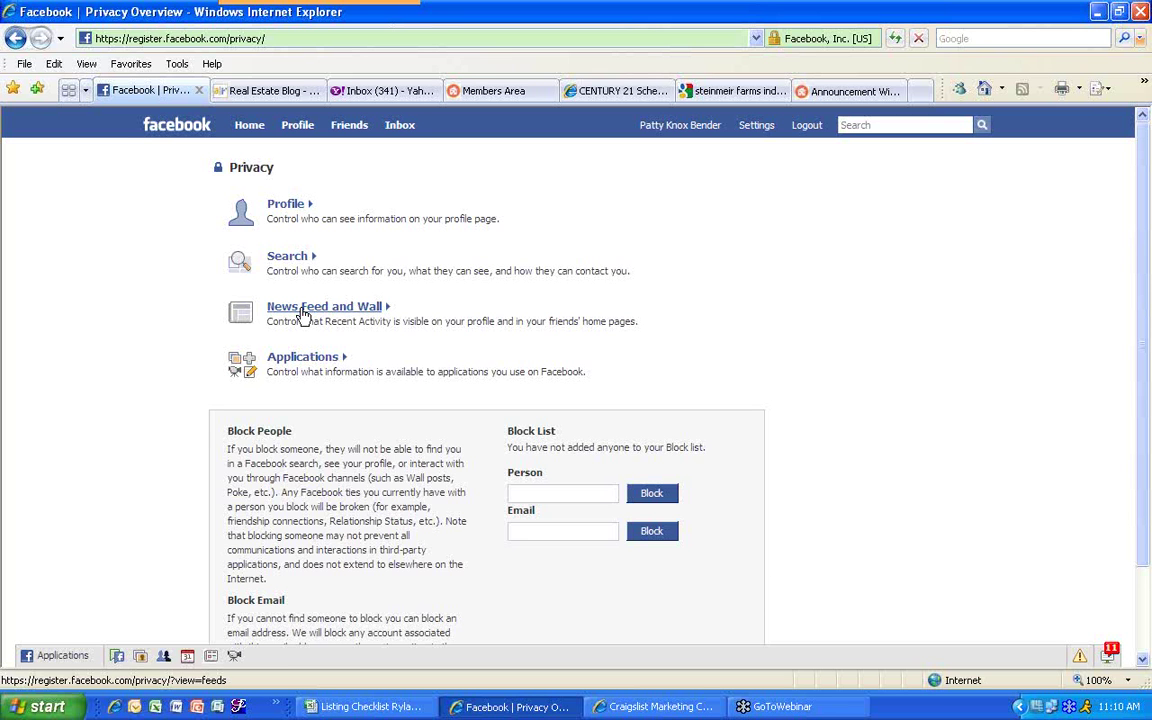
In News Feed and Wall, tick the note, video, link and relationship-status activity options
click(303, 310)
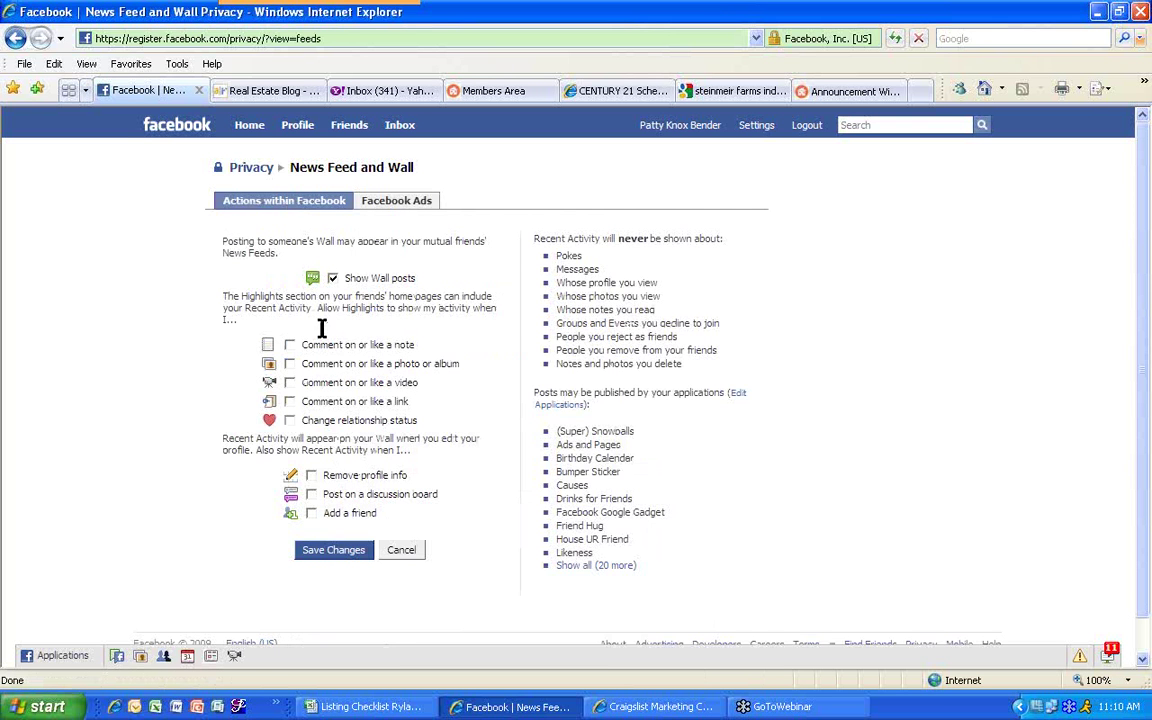
click(289, 346)
click(290, 383)
click(290, 402)
click(290, 420)
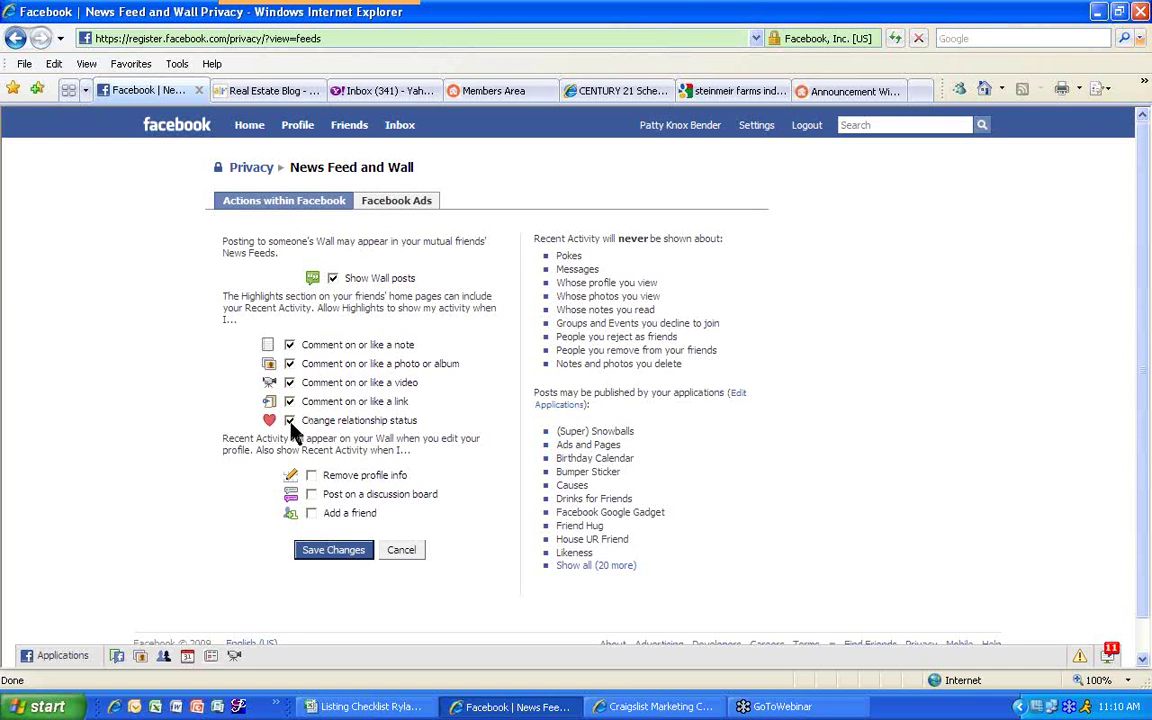
Untick the relationship-status, link, video and photo comment activity options
click(290, 421)
click(290, 402)
click(290, 383)
click(290, 364)
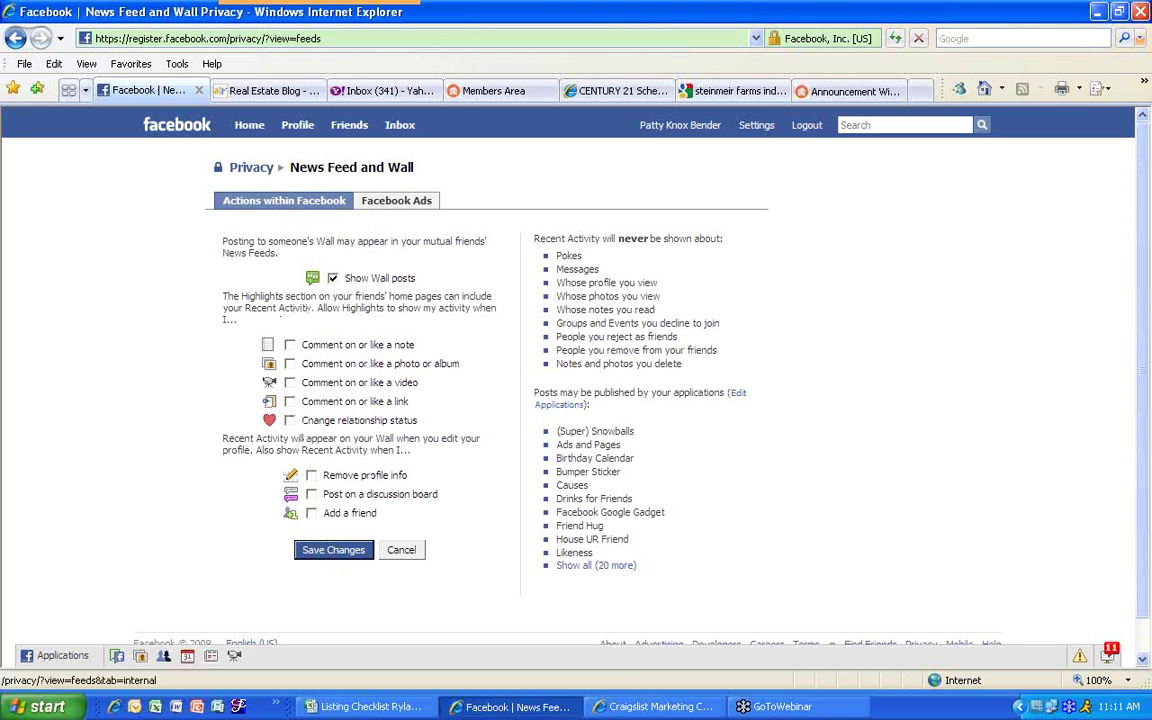
Go back via Settings to the home page and switch to the Live Feed
click(758, 130)
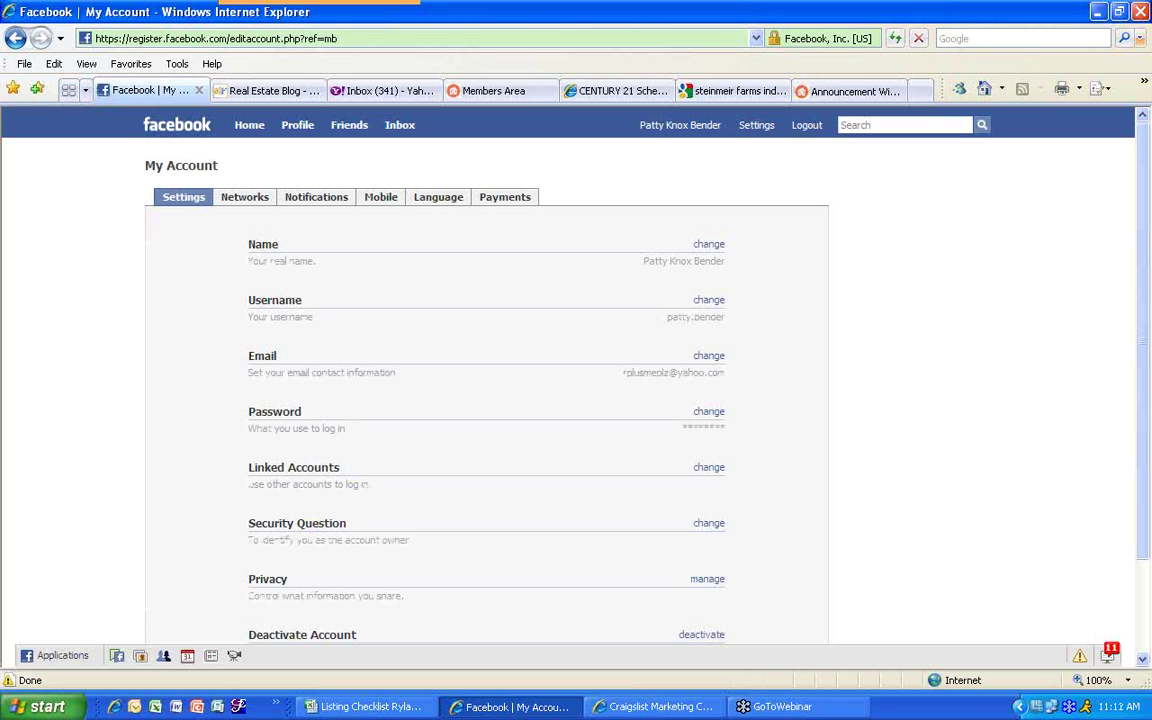
click(249, 130)
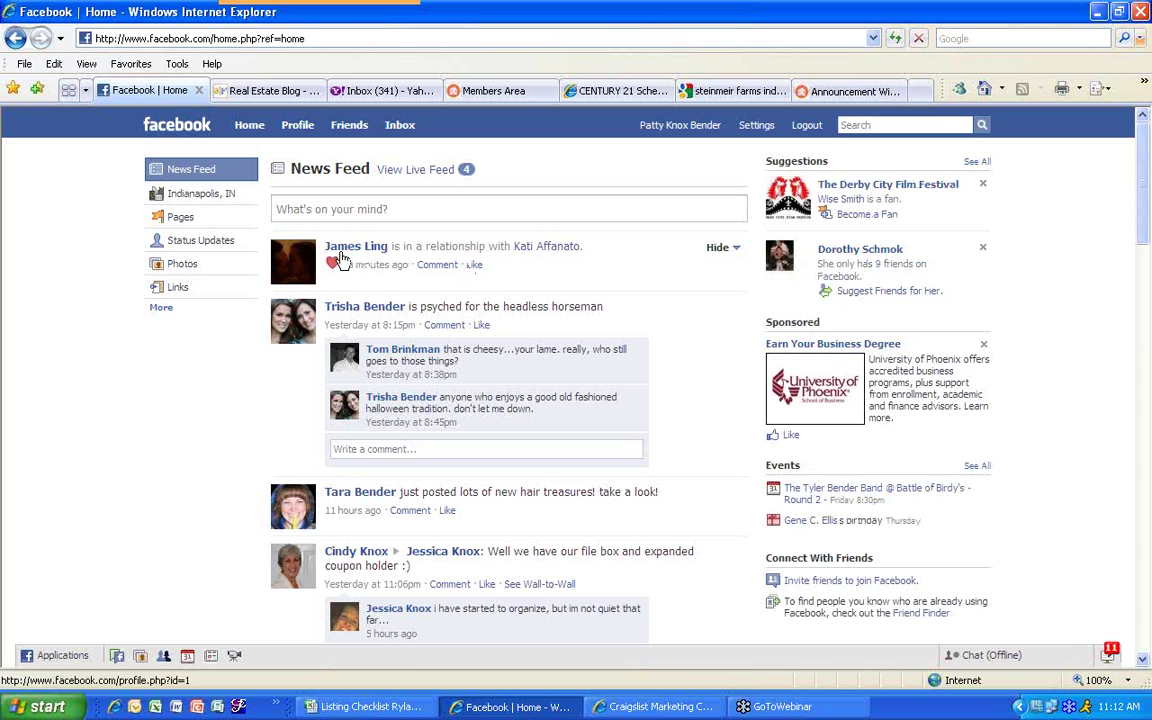
click(418, 172)
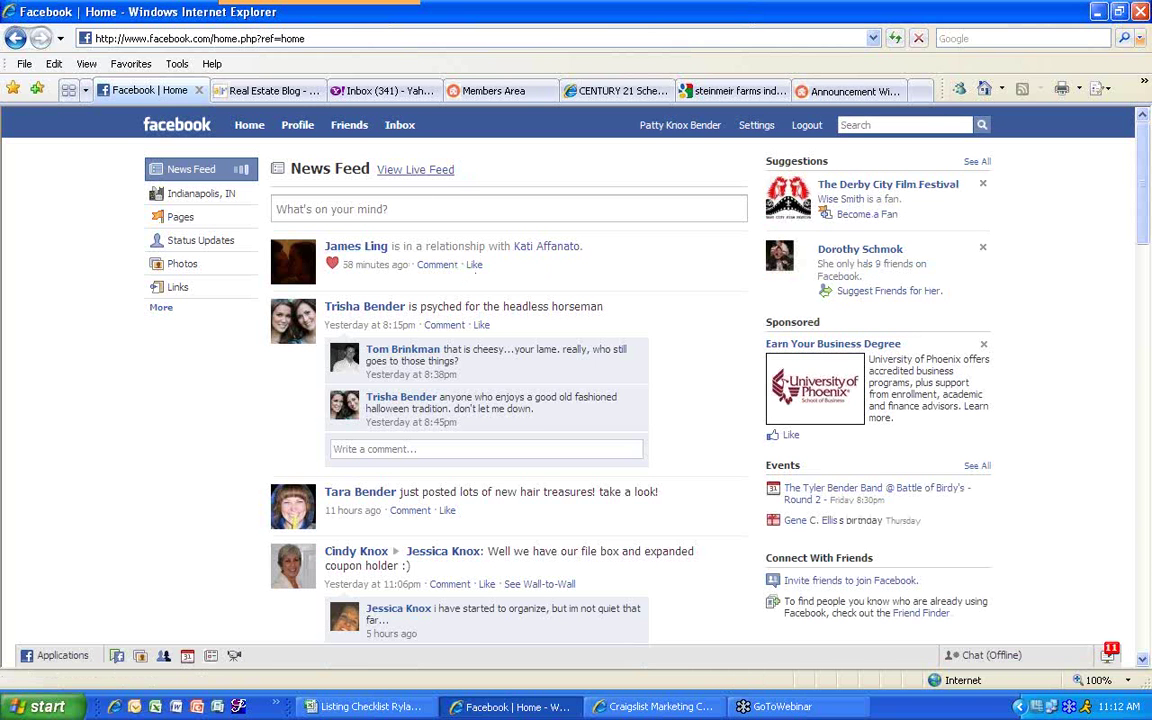